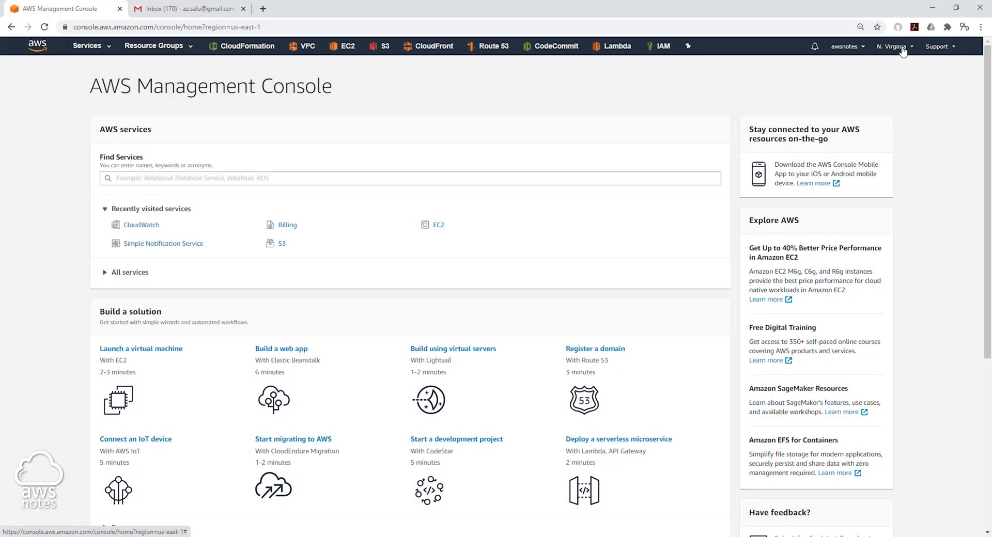
Turn on Receive Billing Alerts in the account's billing preferences and save the preferences.
{"action": "left_click", "coordinate": [891, 48]}
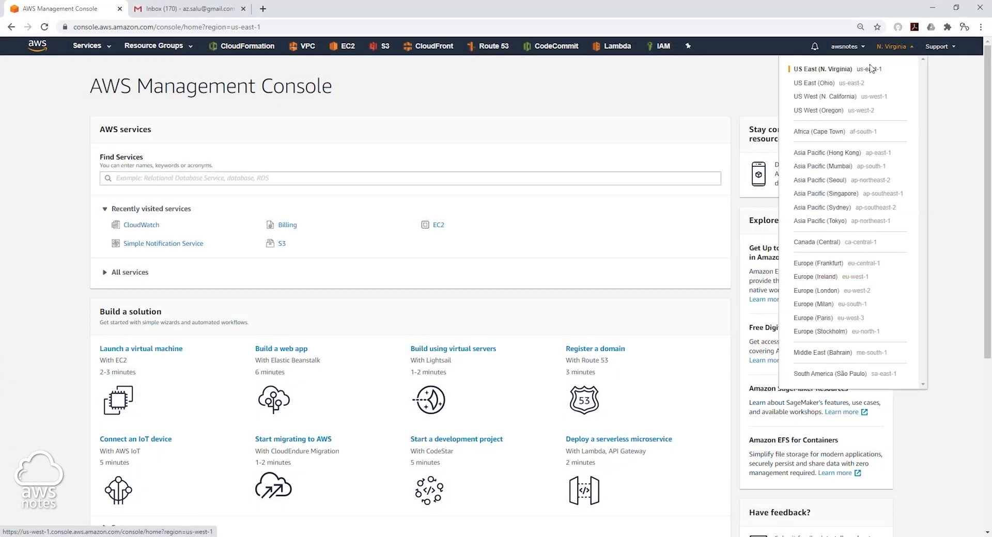
{"action": "left_click", "coordinate": [887, 49]}
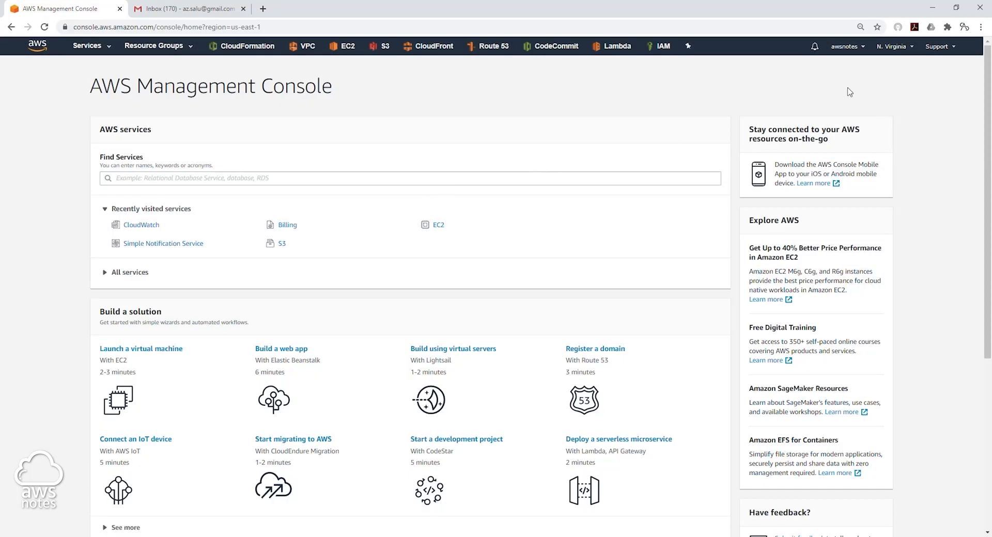
{"action": "left_click", "coordinate": [844, 46]}
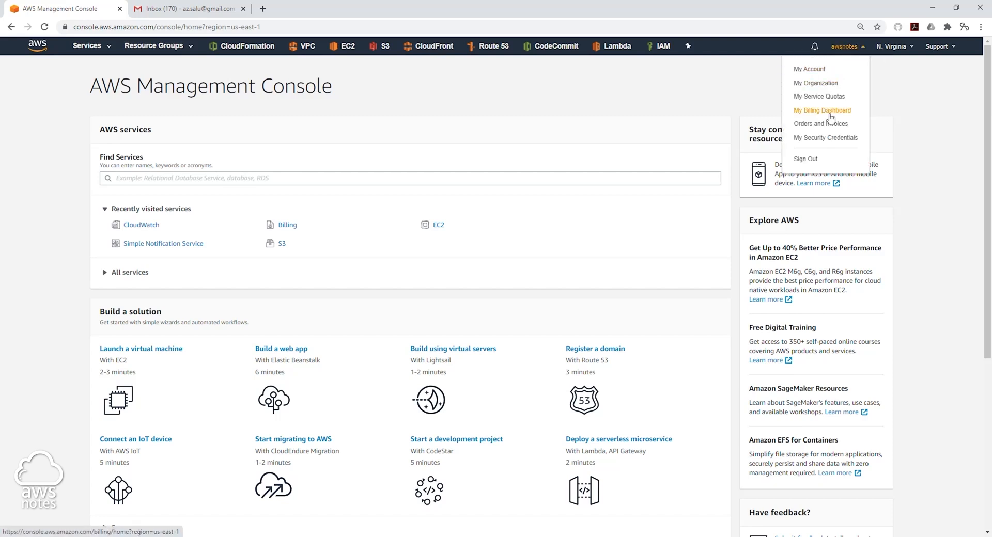
{"action": "left_click", "coordinate": [829, 114]}
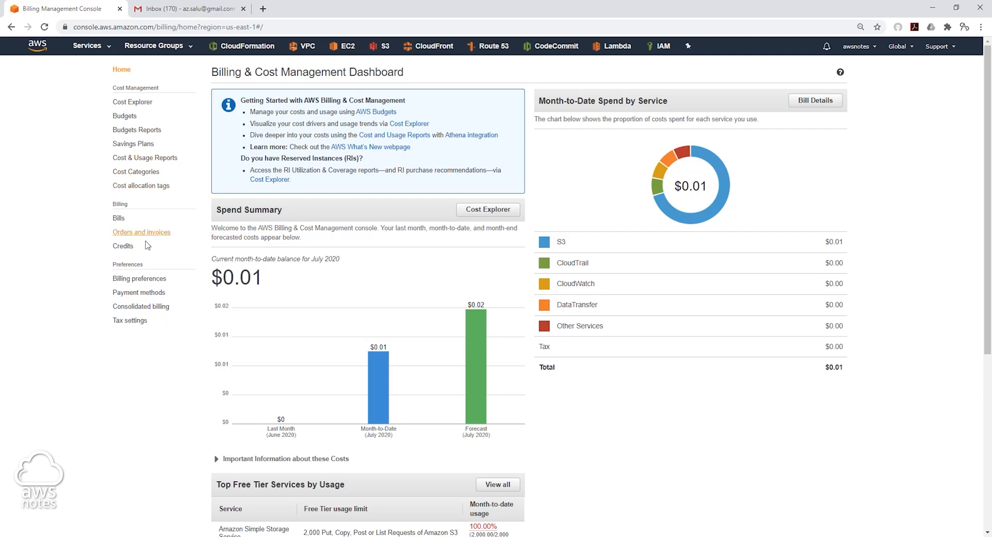
{"action": "left_click", "coordinate": [139, 281]}
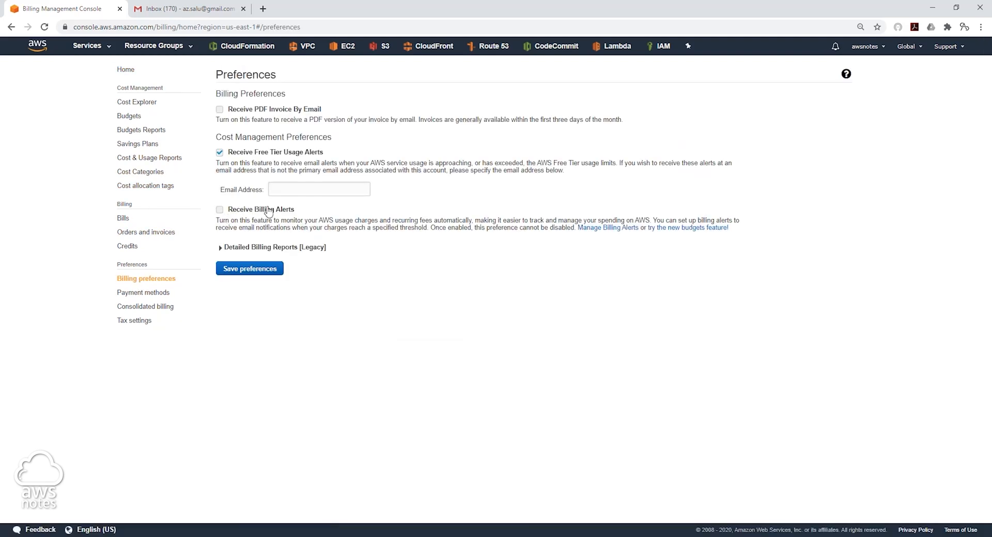
{"action": "left_click", "coordinate": [220, 210]}
{"action": "left_click", "coordinate": [230, 271]}
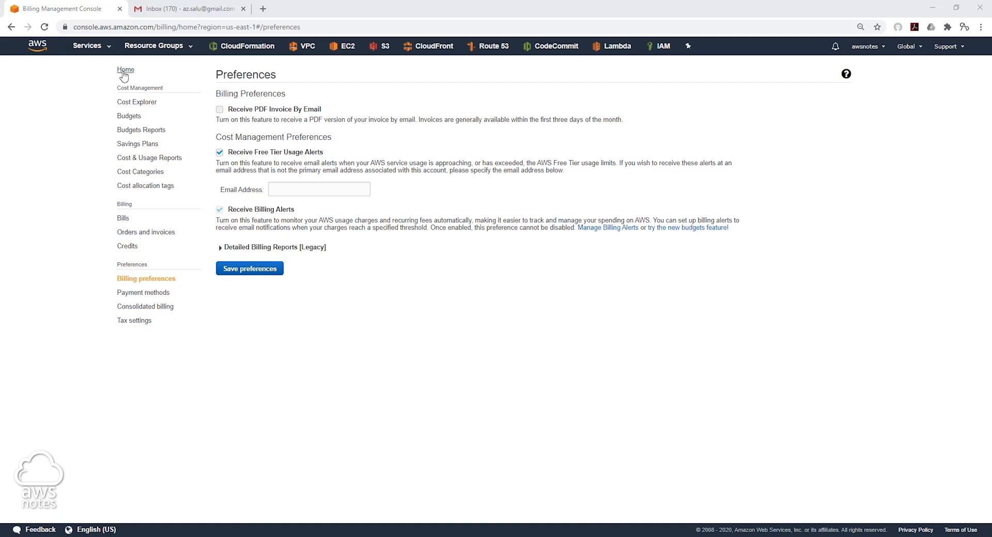
Open CloudWatch's billing alarms and start creating a new alarm.
{"action": "left_click", "coordinate": [107, 47]}
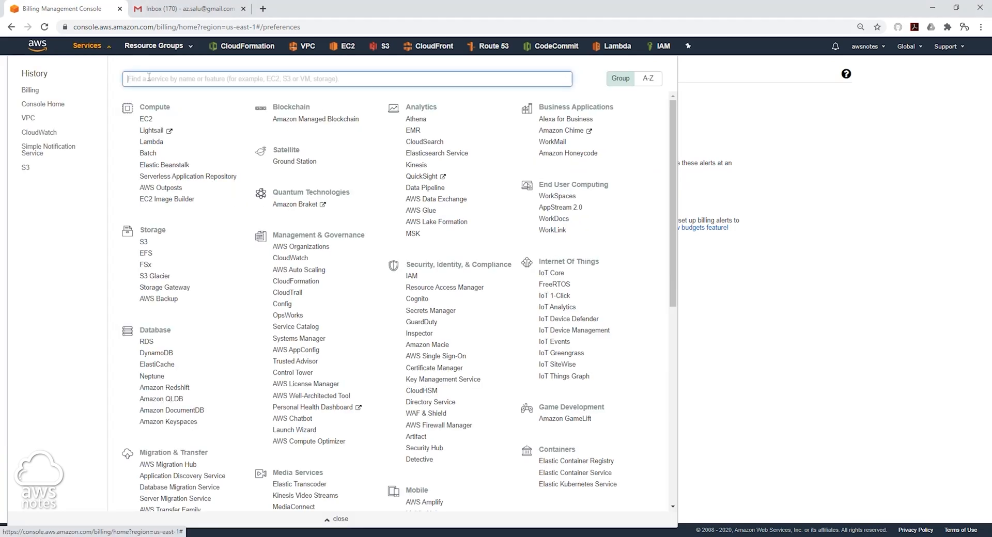
{"action": "left_click", "coordinate": [302, 260]}
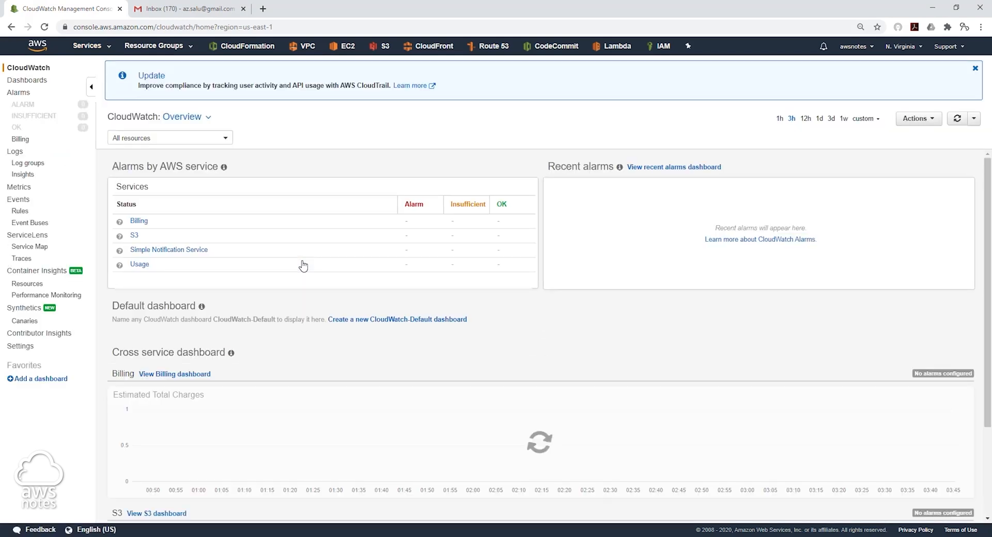
{"action": "left_click", "coordinate": [22, 143]}
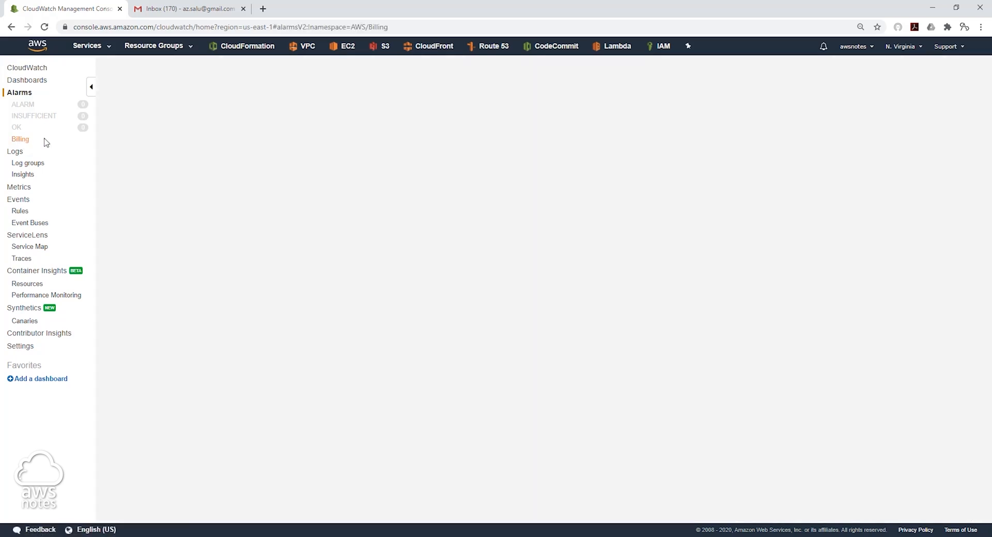
{"action": "left_click", "coordinate": [514, 218]}
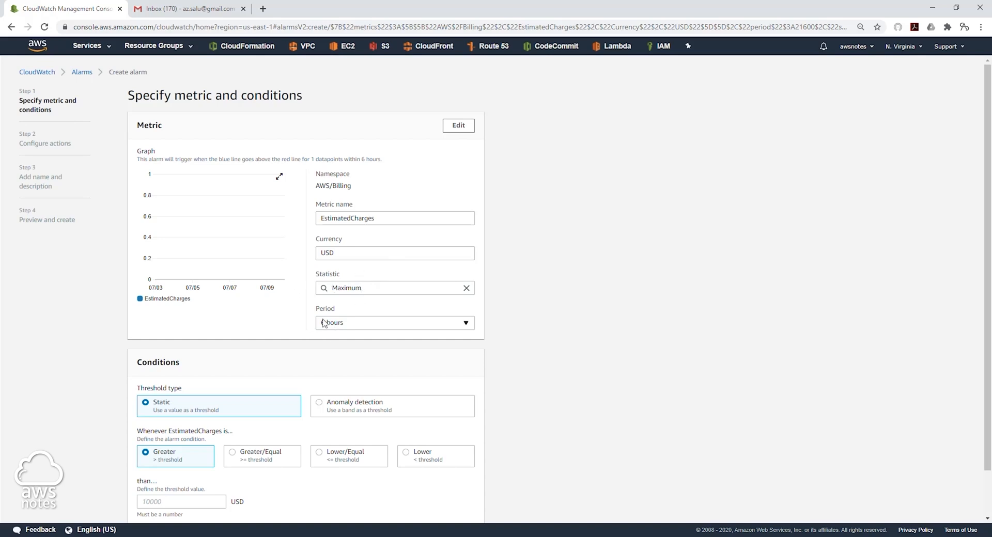
Set the alarm condition to EstimatedCharges Greater/Equal to a threshold of 10 USD and proceed to the alarm actions.
{"action": "scroll", "coordinate": [393, 304], "scroll_direction": "down", "scroll_amount": 2}
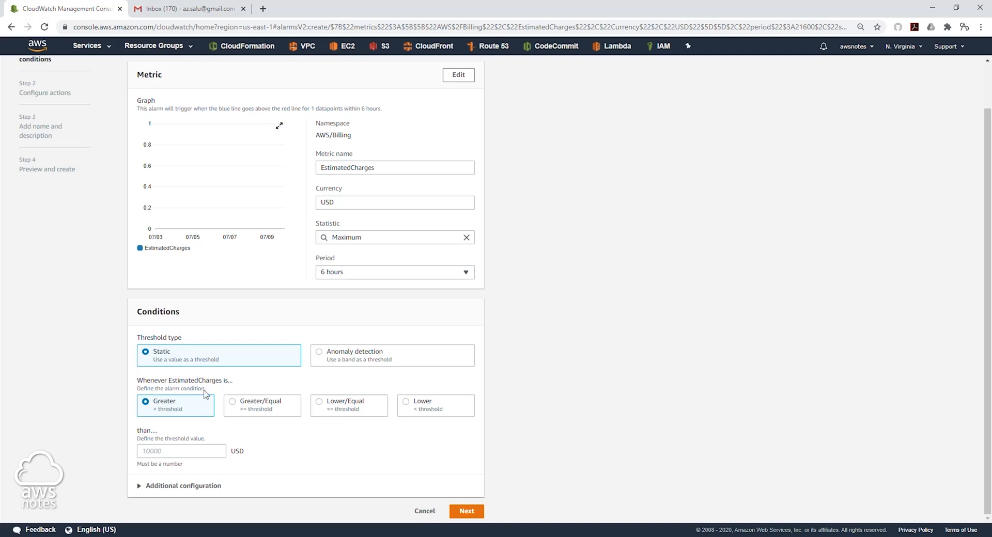
{"action": "left_click", "coordinate": [256, 411]}
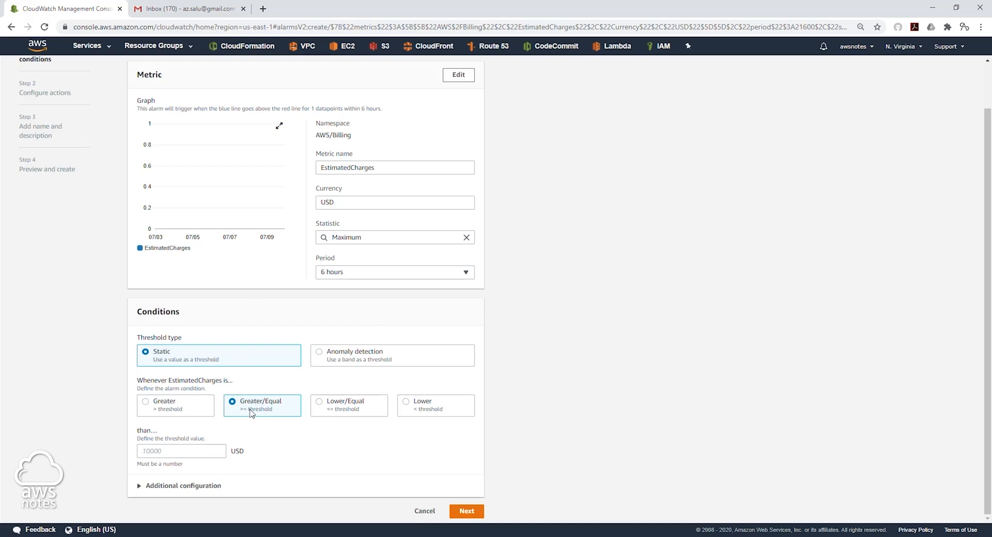
{"action": "left_click", "coordinate": [168, 449]}
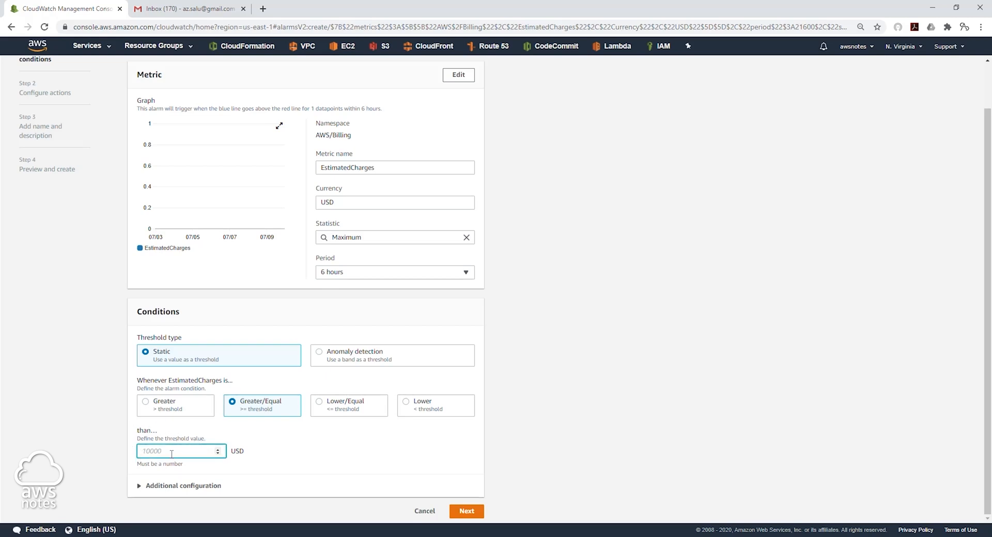
{"action": "type", "text": "10"}
{"action": "left_click", "coordinate": [467, 512]}
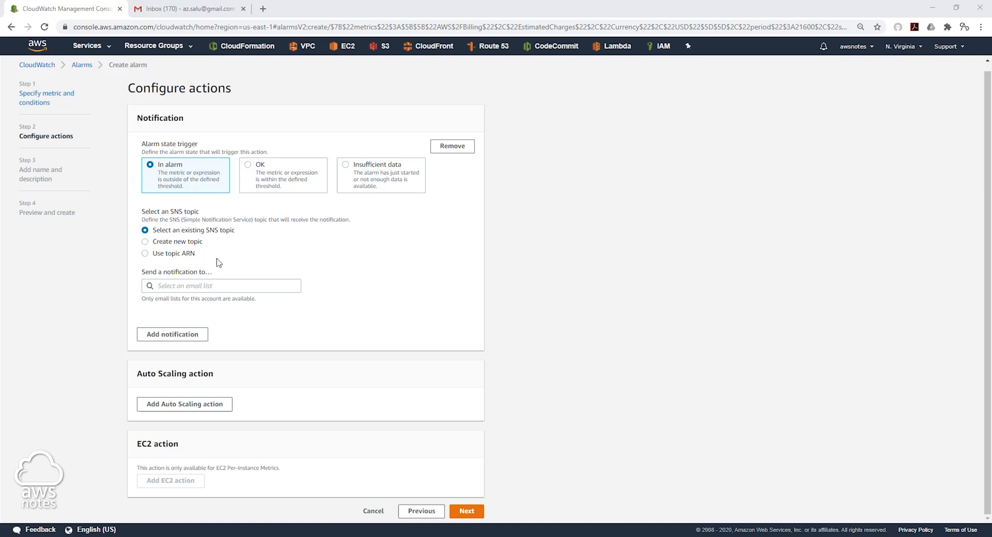
Choose to create a new SNS topic for the alarm notification and name it My_CloudWatch_Alarms_Topic.
{"action": "left_click", "coordinate": [212, 288]}
{"action": "left_click", "coordinate": [145, 246]}
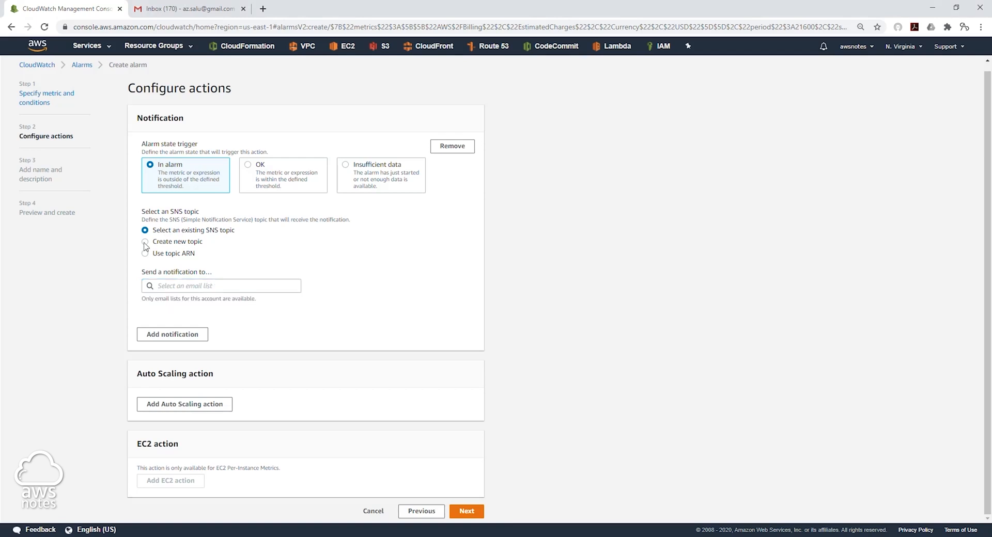
{"action": "left_click", "coordinate": [145, 242]}
{"action": "scroll", "coordinate": [145, 244], "scroll_direction": "down", "scroll_amount": 1}
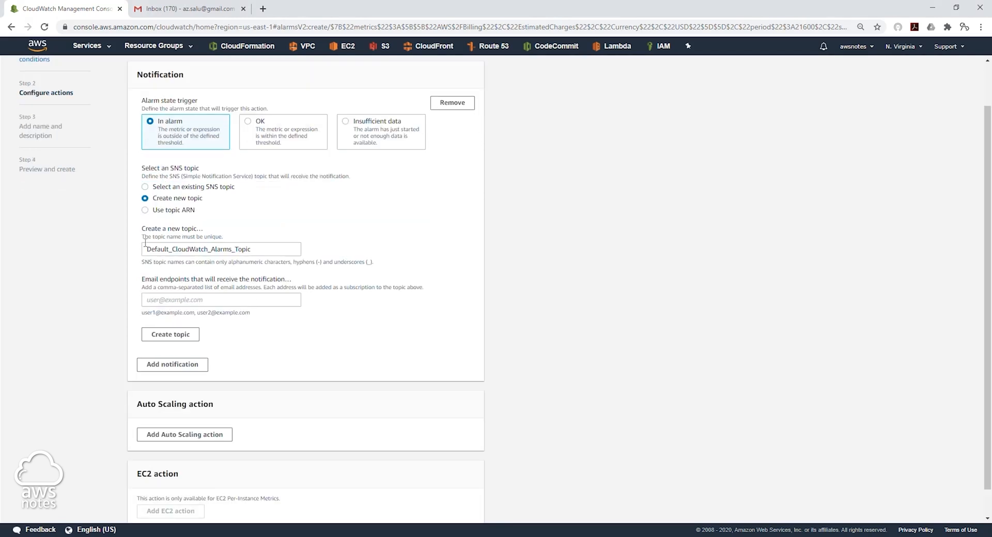
{"action": "left_click", "coordinate": [261, 250]}
{"action": "double_click", "coordinate": [262, 249]}
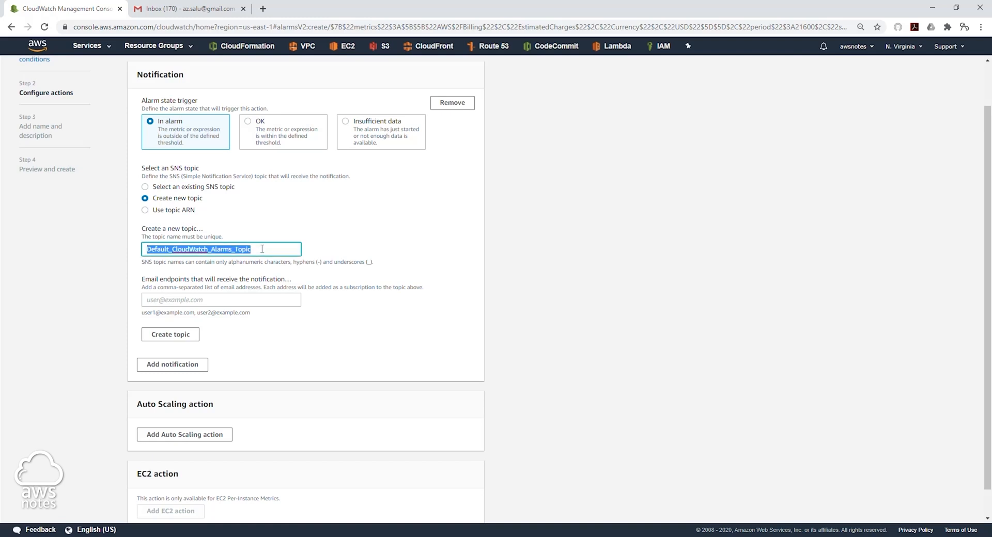
{"action": "type", "text": "My_CloudWatch_Alarms_Topic"}
Enter the recipient's email address as the notification endpoint and create the topic.
{"action": "scroll", "coordinate": [321, 177], "scroll_direction": "down", "scroll_amount": 1}
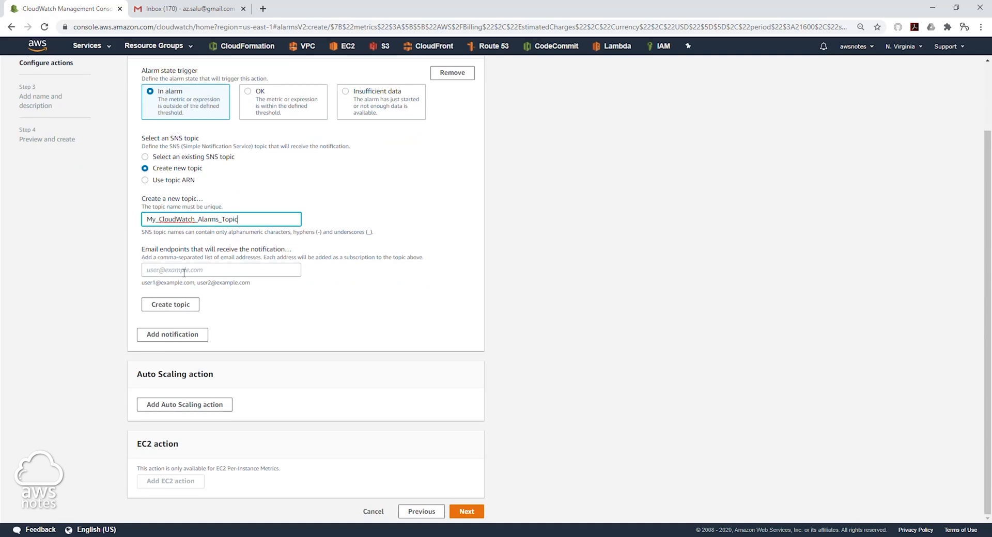
{"action": "left_click", "coordinate": [217, 272]}
{"action": "key", "text": "ctrl+v"}
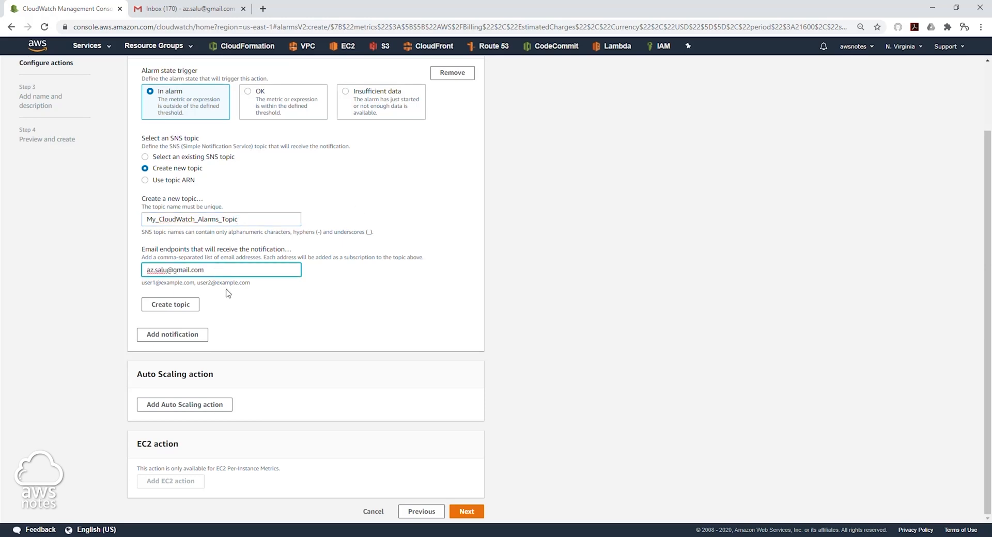
{"action": "left_click", "coordinate": [174, 310]}
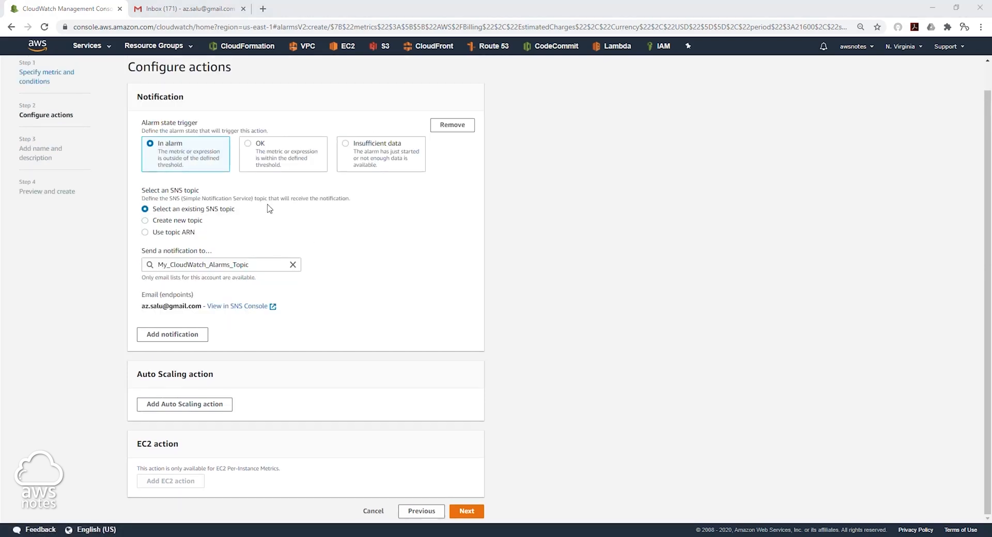
Check the subscription details of My_CloudWatch_Alarms_Topic in the SNS console, and return to the alarm setup.
{"action": "left_click", "coordinate": [235, 306]}
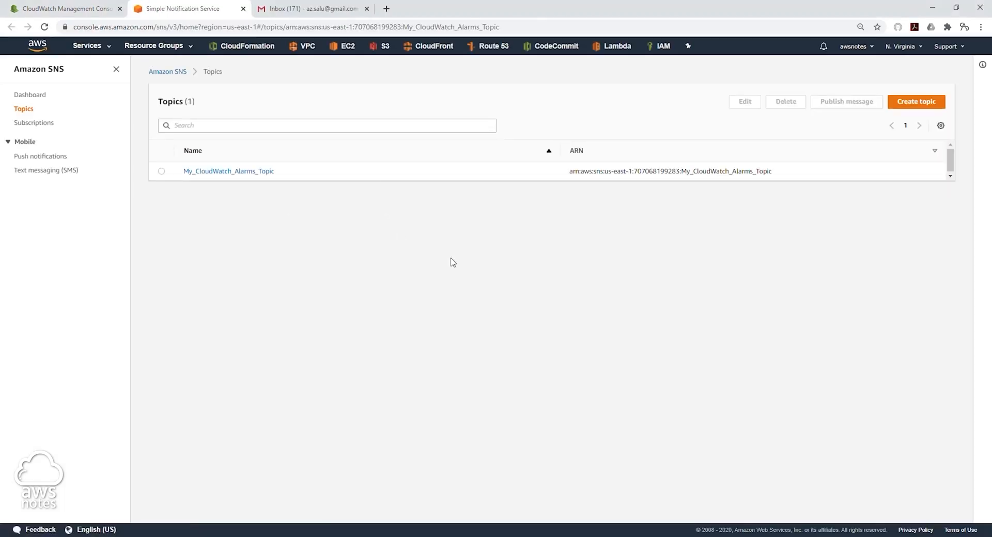
{"action": "left_click", "coordinate": [219, 172]}
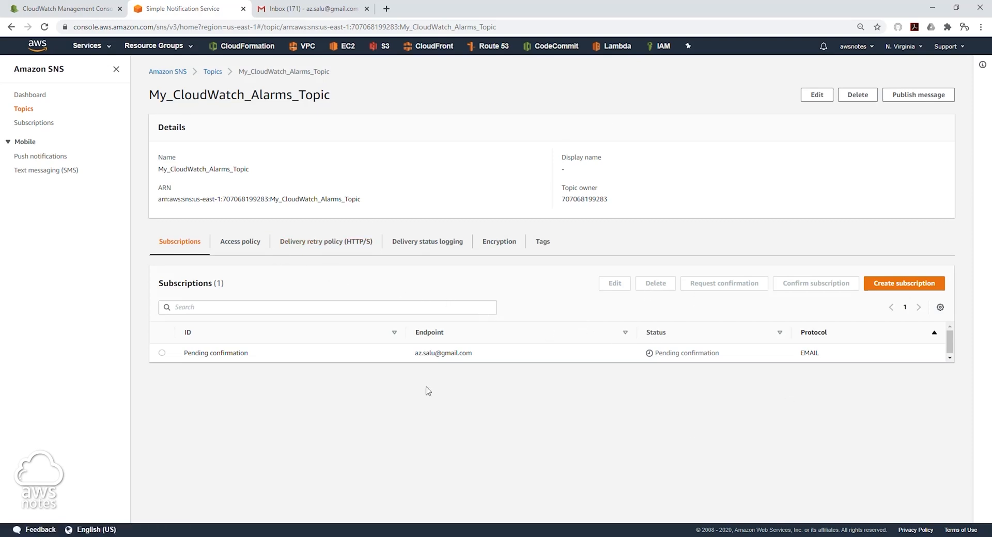
{"action": "left_click", "coordinate": [41, 7]}
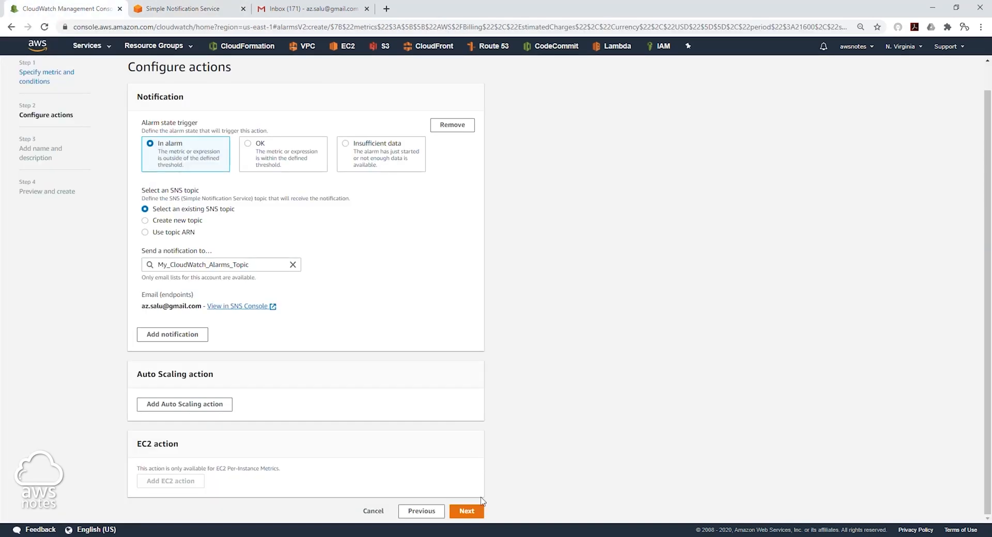
Name the alarm "my estimated charge alarm" without a description, review its settings and create it.
{"action": "left_click", "coordinate": [468, 513]}
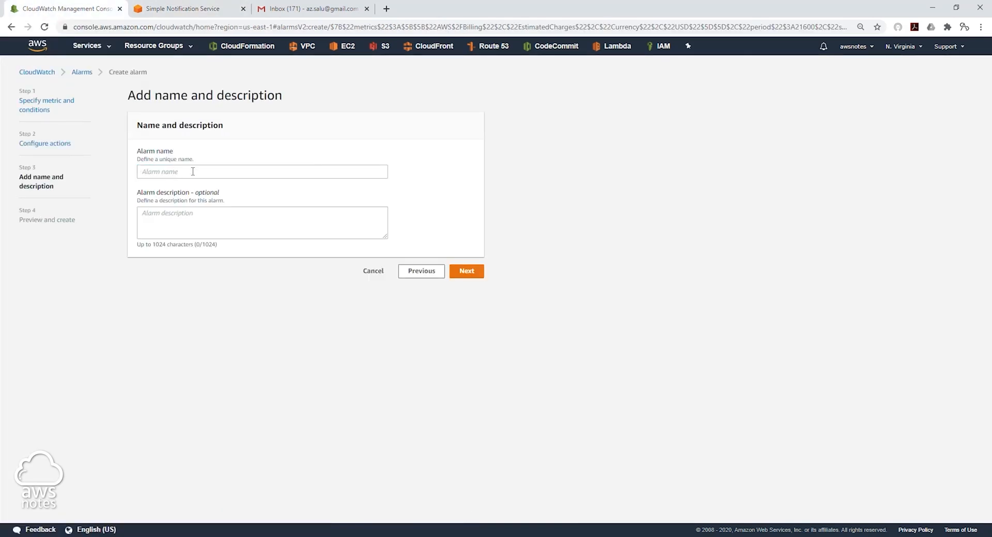
{"action": "left_click", "coordinate": [173, 173]}
{"action": "type", "text": "my estimated charge alarm"}
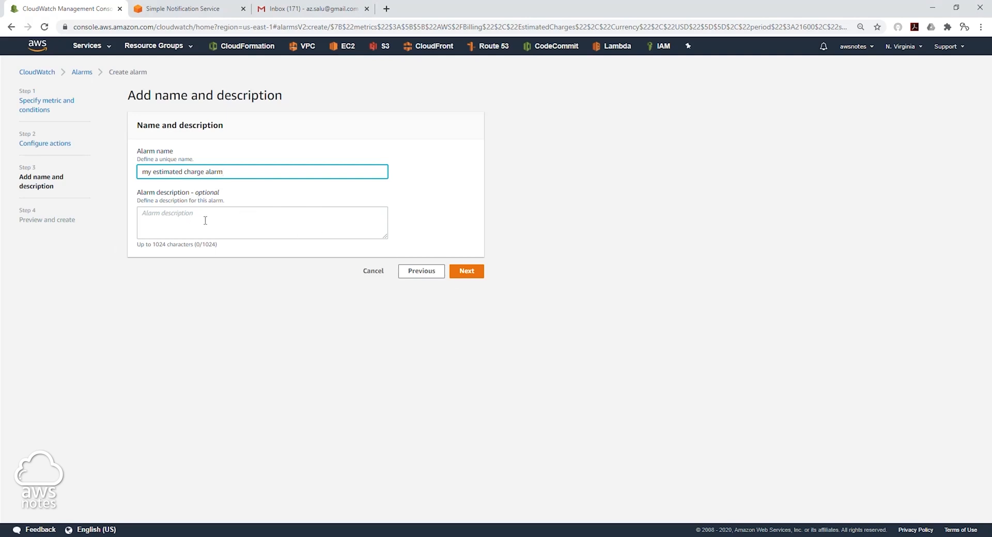
{"action": "left_click", "coordinate": [472, 273]}
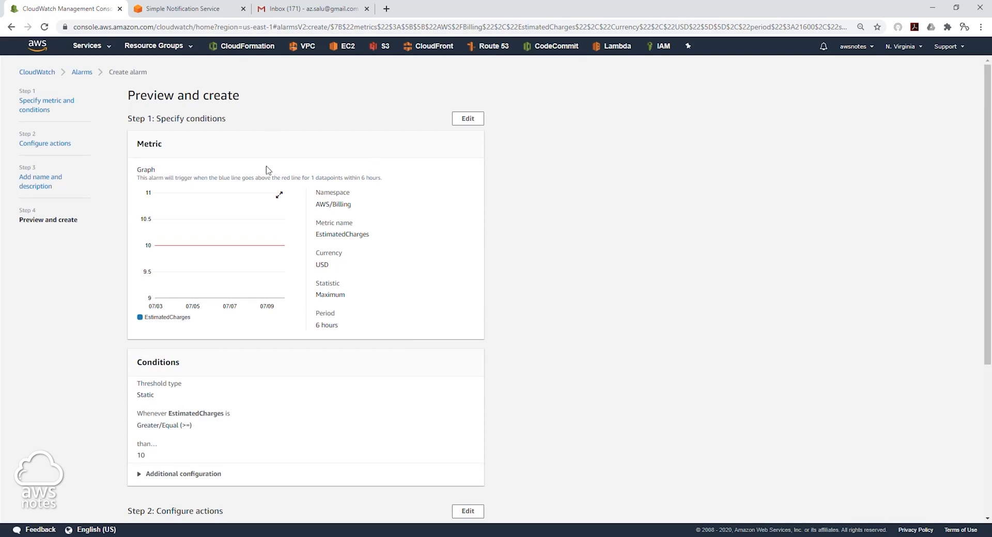
{"action": "scroll", "coordinate": [303, 230], "scroll_direction": "down", "scroll_amount": 1}
{"action": "scroll", "coordinate": [347, 207], "scroll_direction": "down", "scroll_amount": 4}
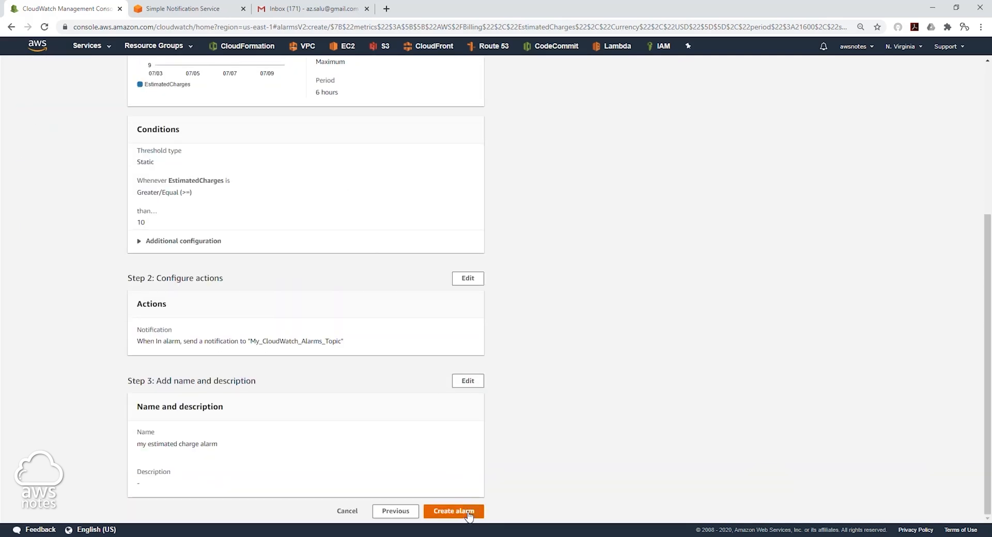
{"action": "left_click", "coordinate": [468, 511]}
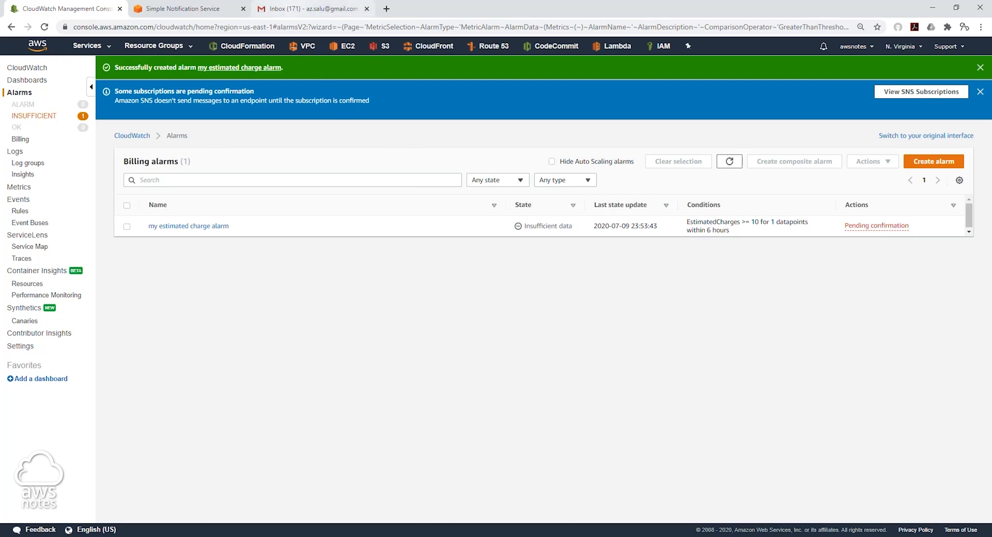
Switch to Gmail, confirm the topic subscription from the AWS Notification email, and close the confirmation page.
{"action": "left_click", "coordinate": [302, 10]}
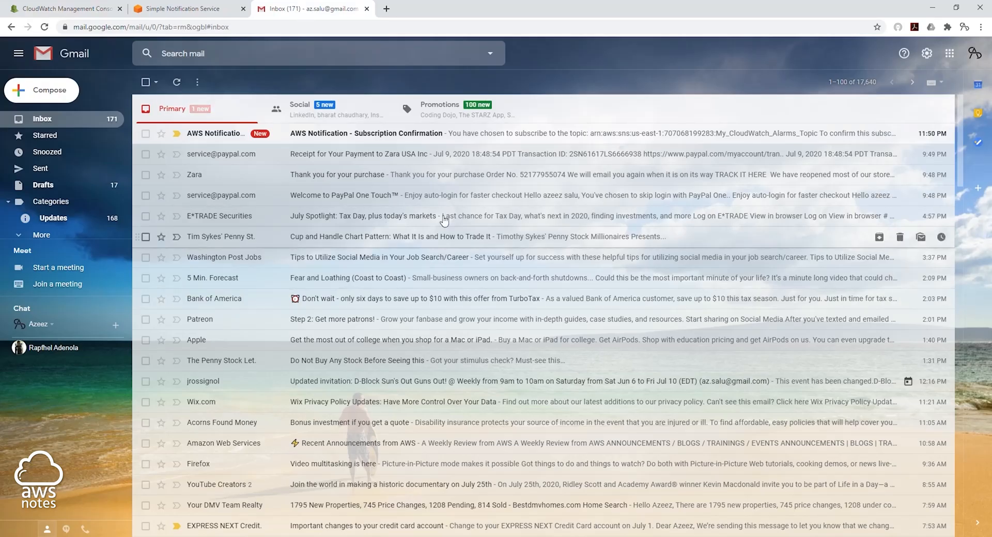
{"action": "left_click", "coordinate": [366, 138]}
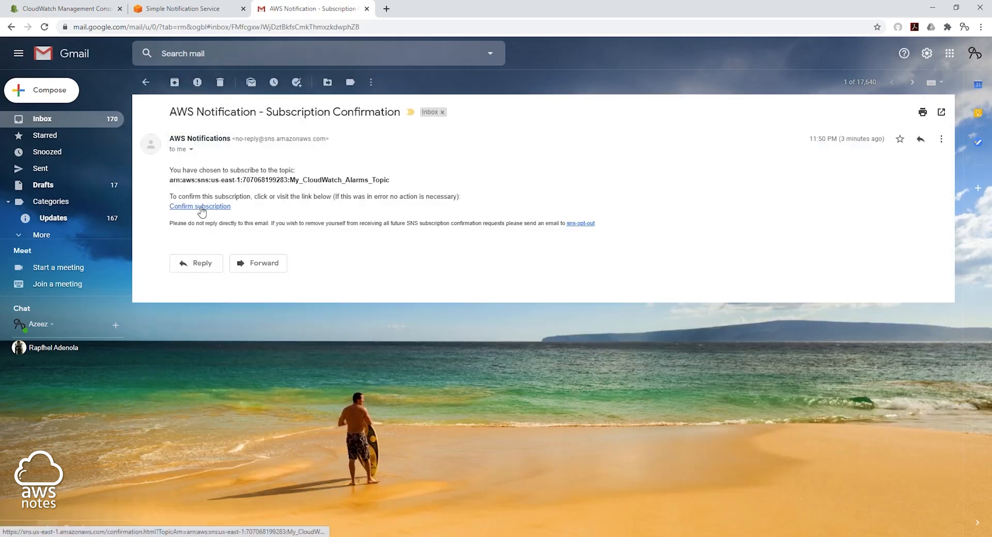
{"action": "left_click", "coordinate": [201, 208]}
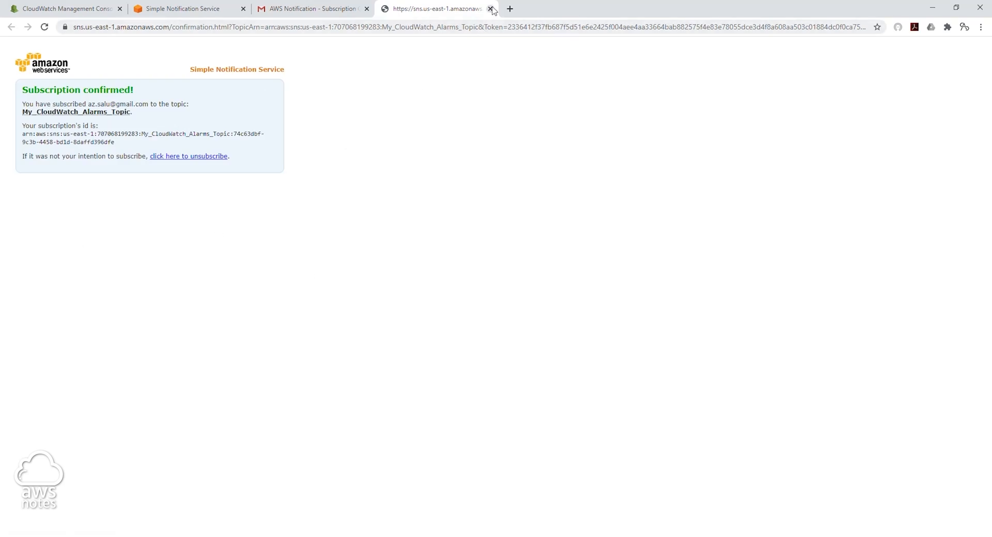
{"action": "left_click", "coordinate": [490, 9]}
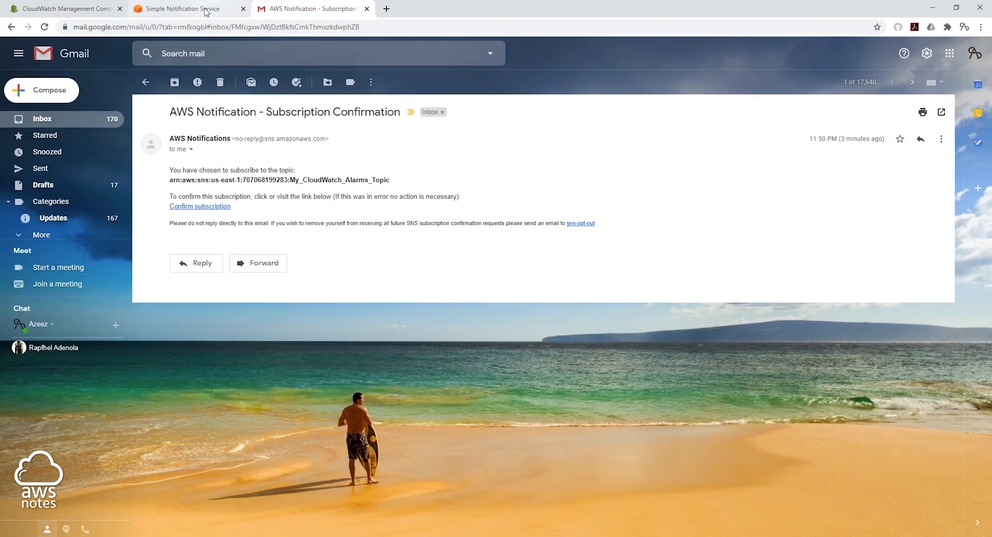
Reload the topic's SNS page and the CloudWatch billing alarms list to check the subscription and alarm status.
{"action": "left_click", "coordinate": [205, 11]}
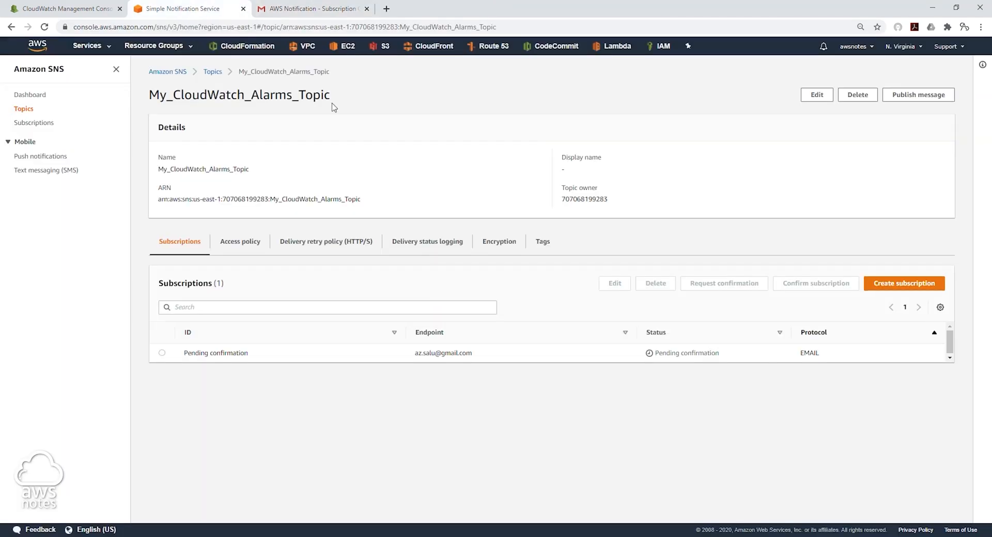
{"action": "left_click", "coordinate": [45, 27]}
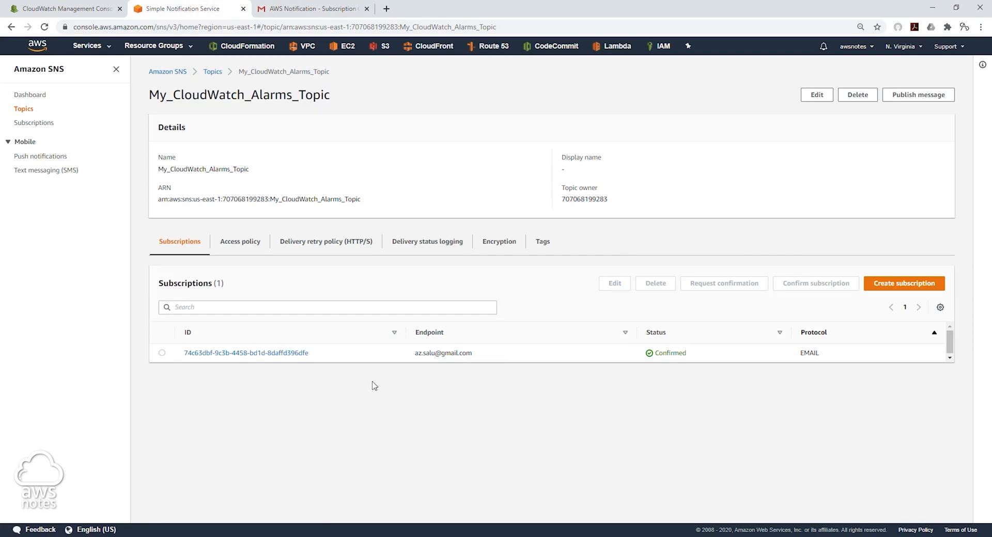
{"action": "left_click", "coordinate": [75, 7]}
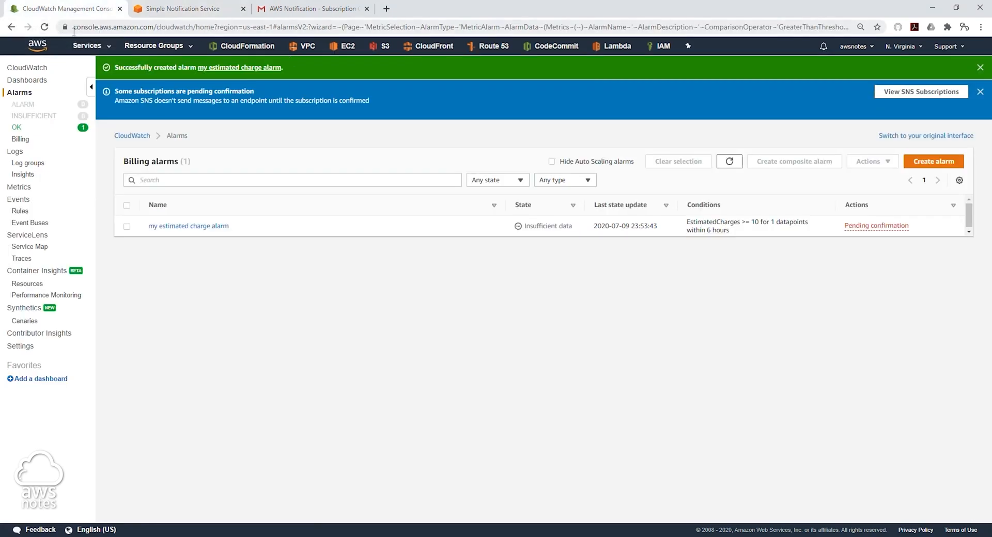
{"action": "left_click", "coordinate": [45, 27]}
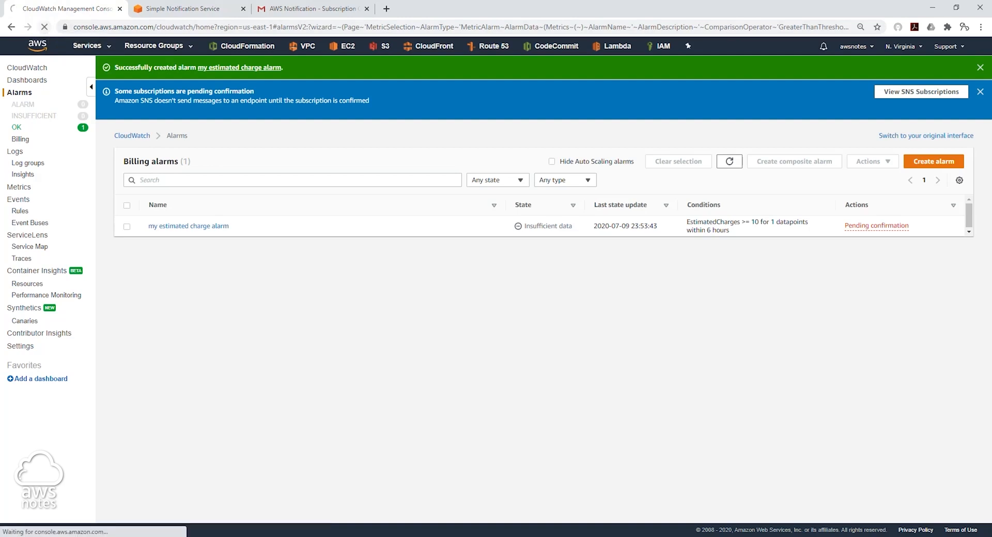